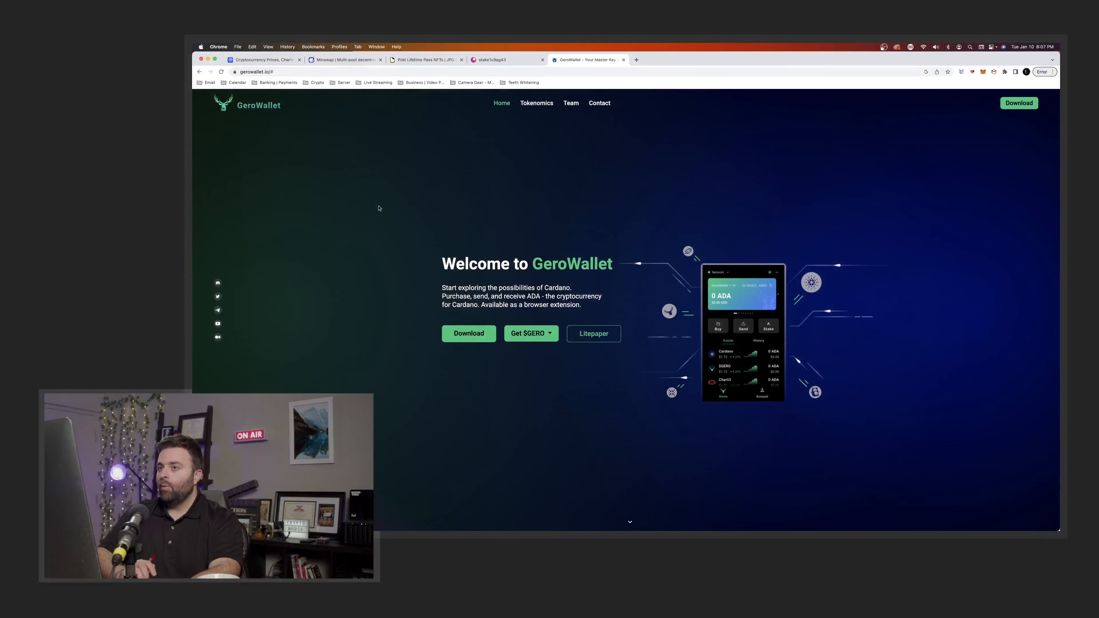
# Go back through the search results to the GeroWallet homepage.
pyautogui.click(200, 71)
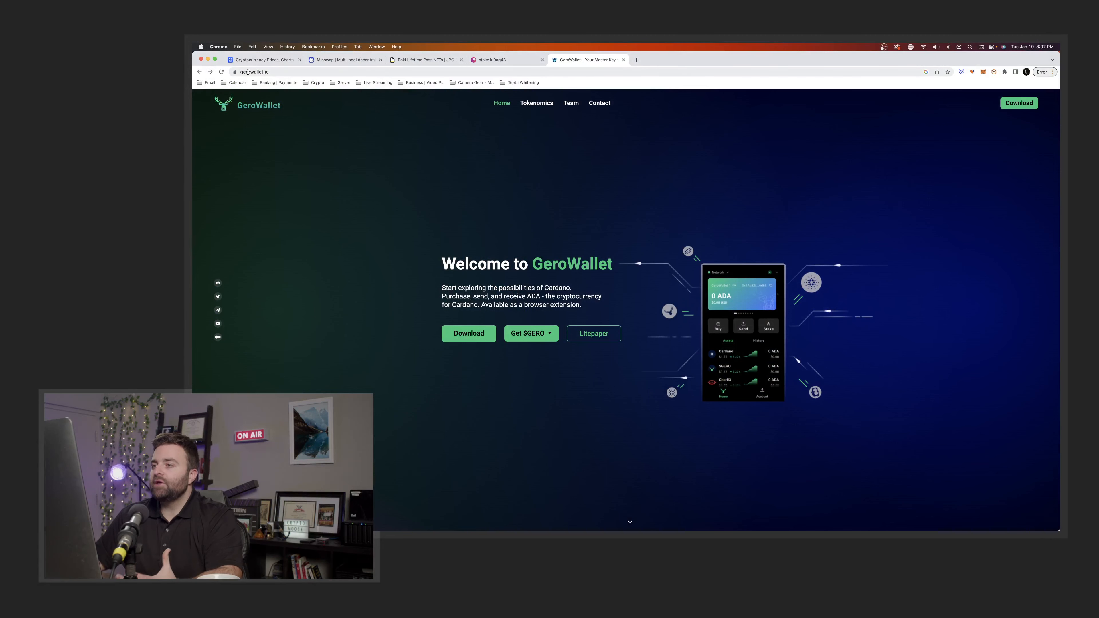
pyautogui.click(199, 72)
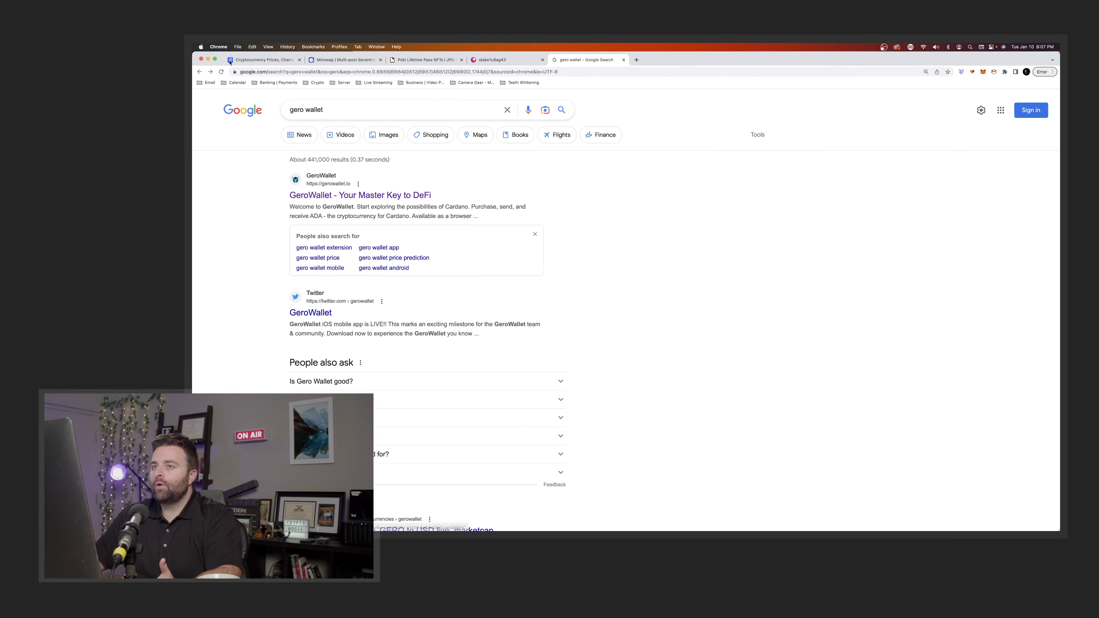
pyautogui.click(210, 72)
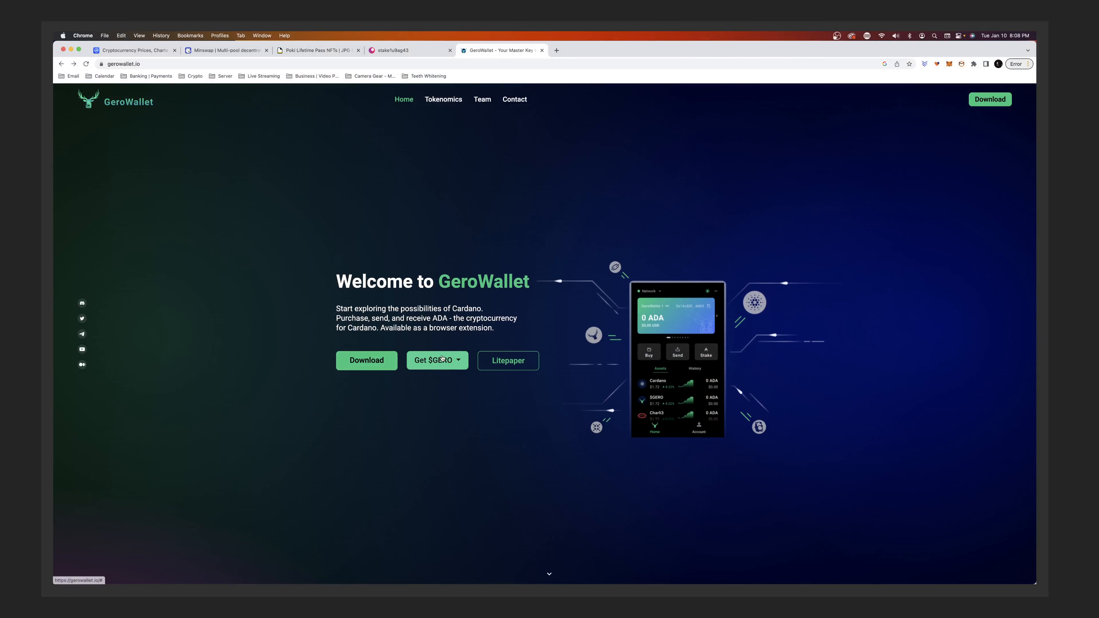
# Check the list of exchanges selling $GERO, then close it and browse down the homepage.
pyautogui.click(459, 359)
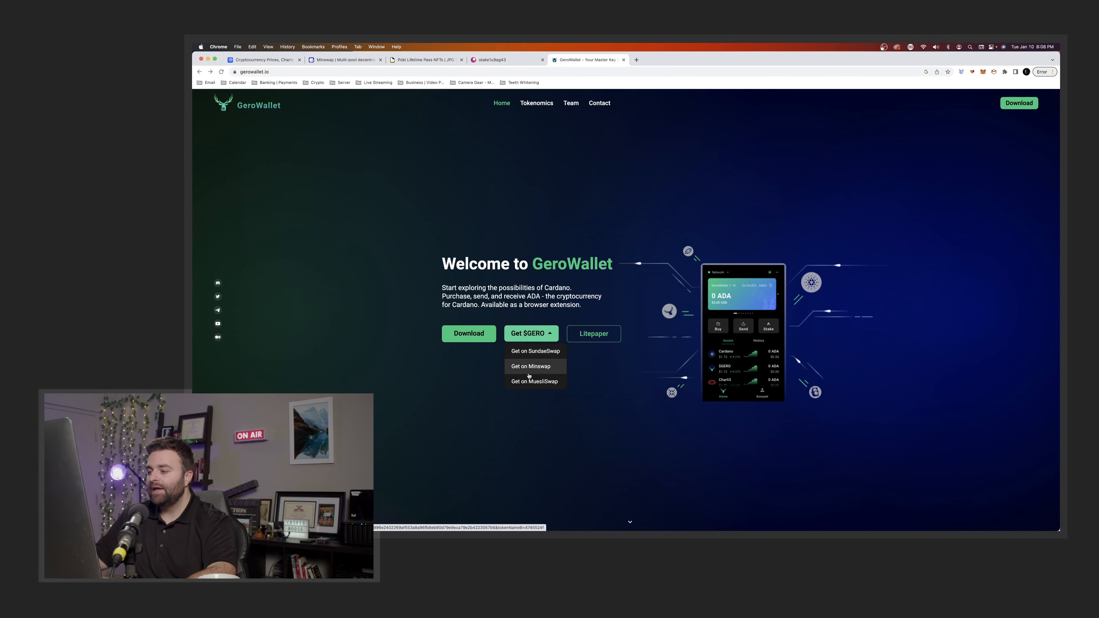
pyautogui.click(373, 307)
pyautogui.scroll(-3, 373, 307)
pyautogui.scroll(-5, 373, 307)
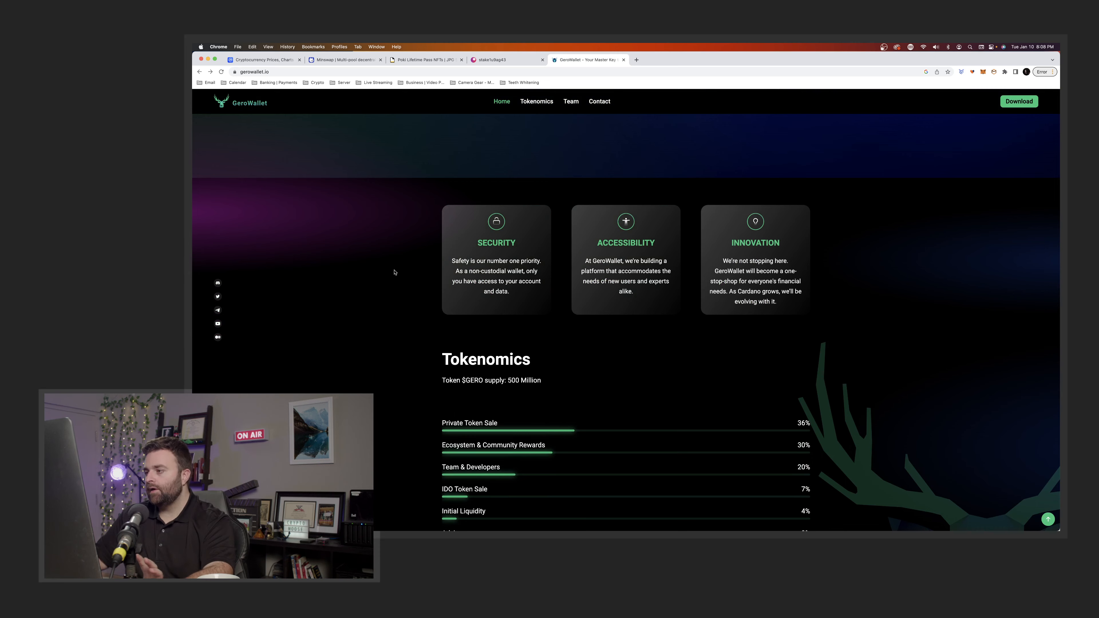
pyautogui.scroll(-5, 393, 273)
pyautogui.scroll(-5, 394, 272)
pyautogui.scroll(-5, 394, 273)
pyautogui.scroll(15, 397, 275)
pyautogui.scroll(10, 397, 275)
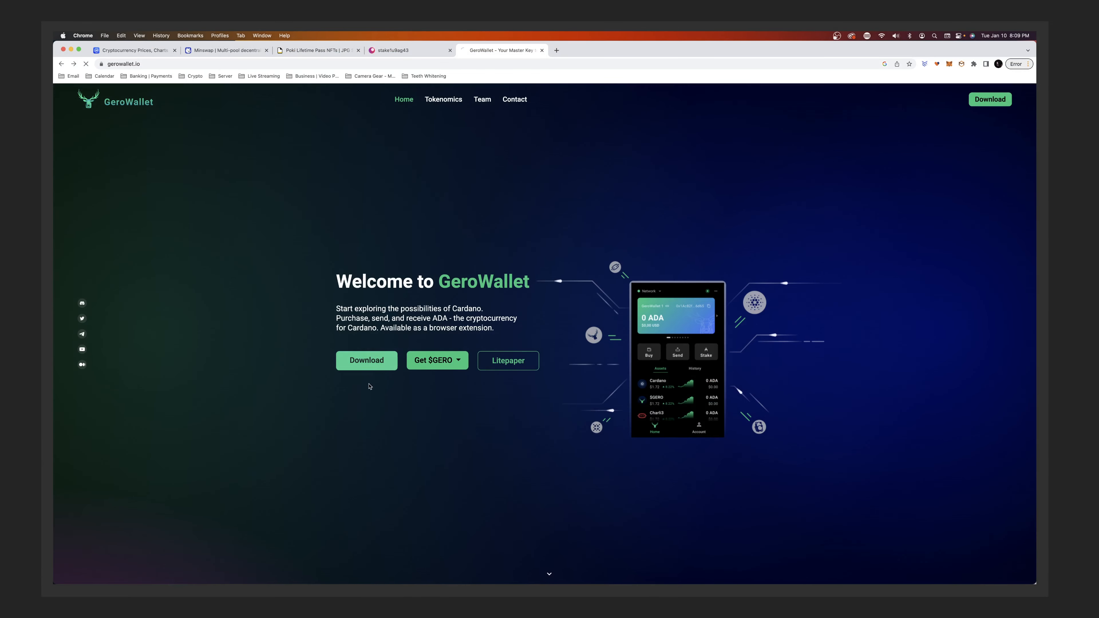
# Add the GeroWallet extension to Chrome from the Web Store and launch it from the Extensions menu.
pyautogui.click(469, 338)
pyautogui.click(700, 151)
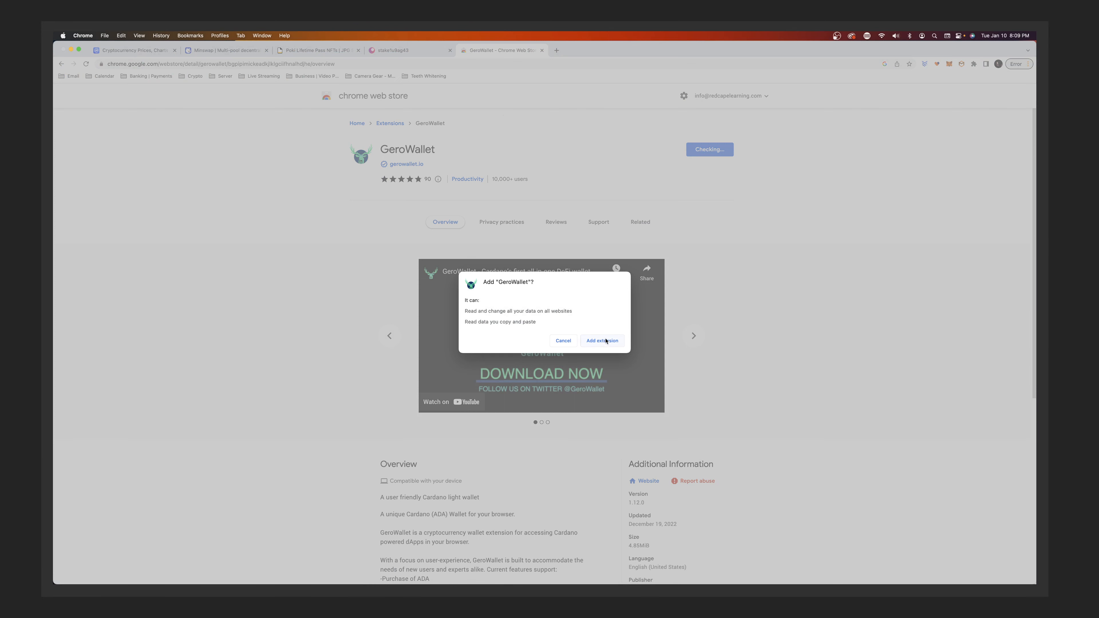
pyautogui.click(604, 341)
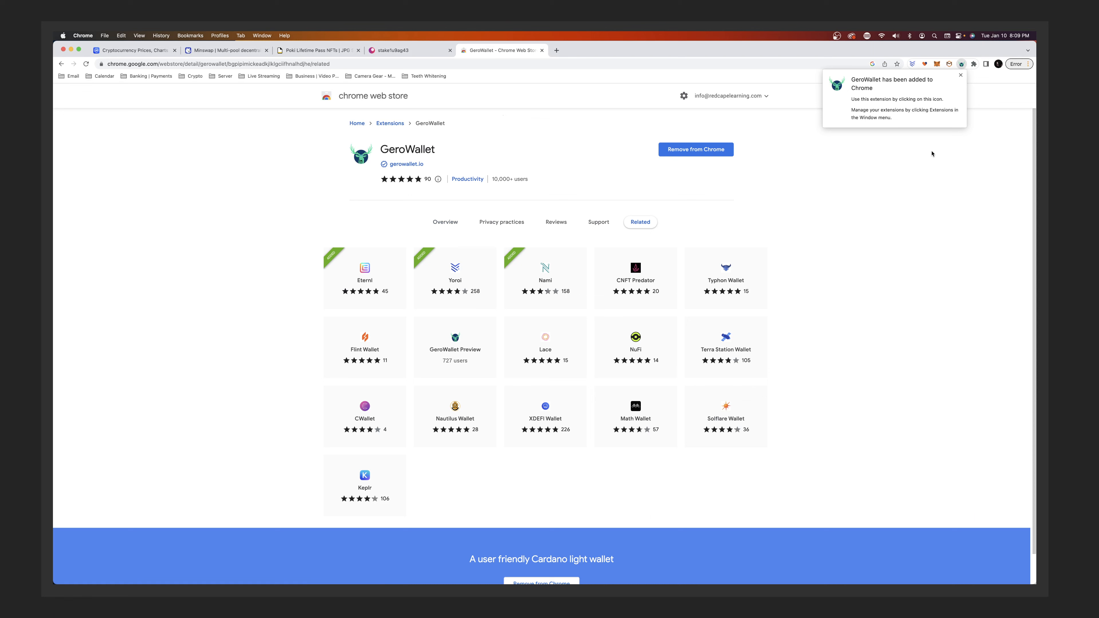
pyautogui.click(961, 75)
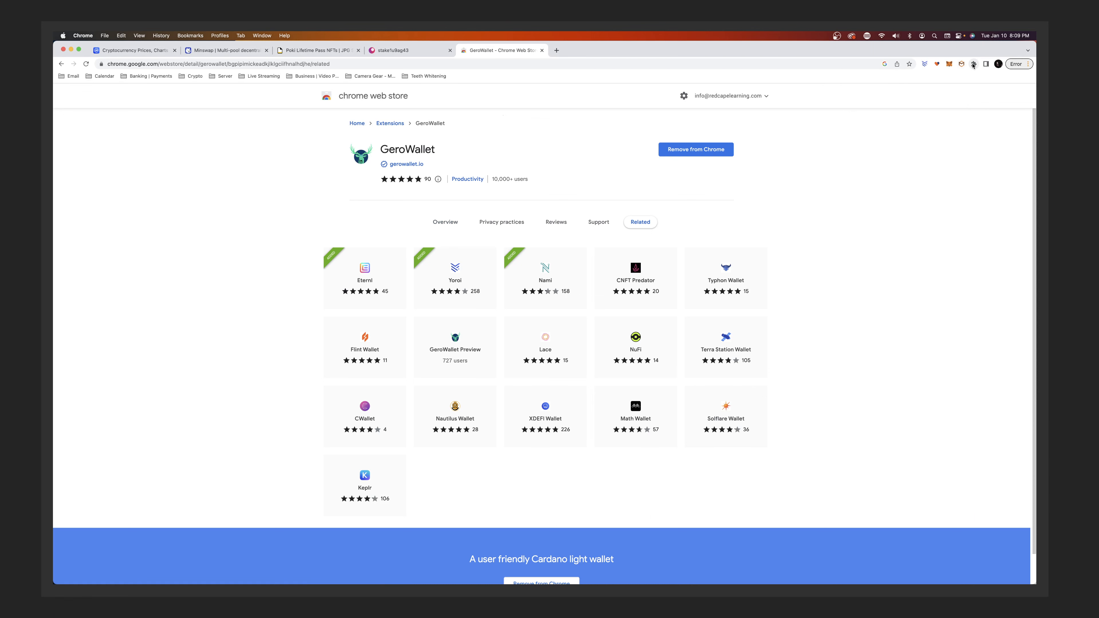
pyautogui.click(974, 64)
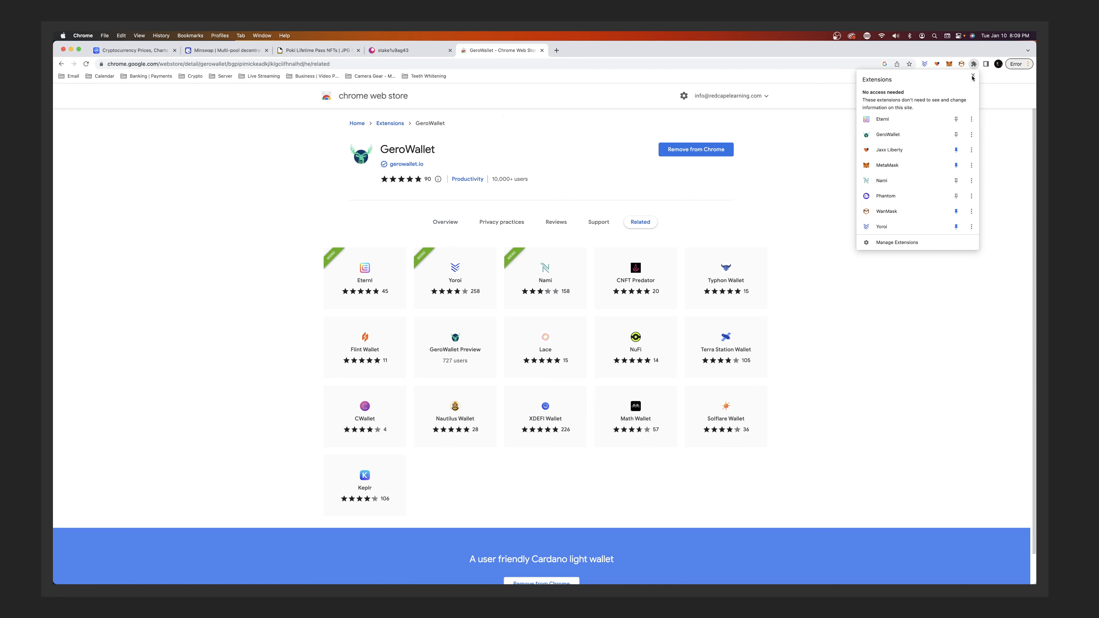
pyautogui.click(888, 134)
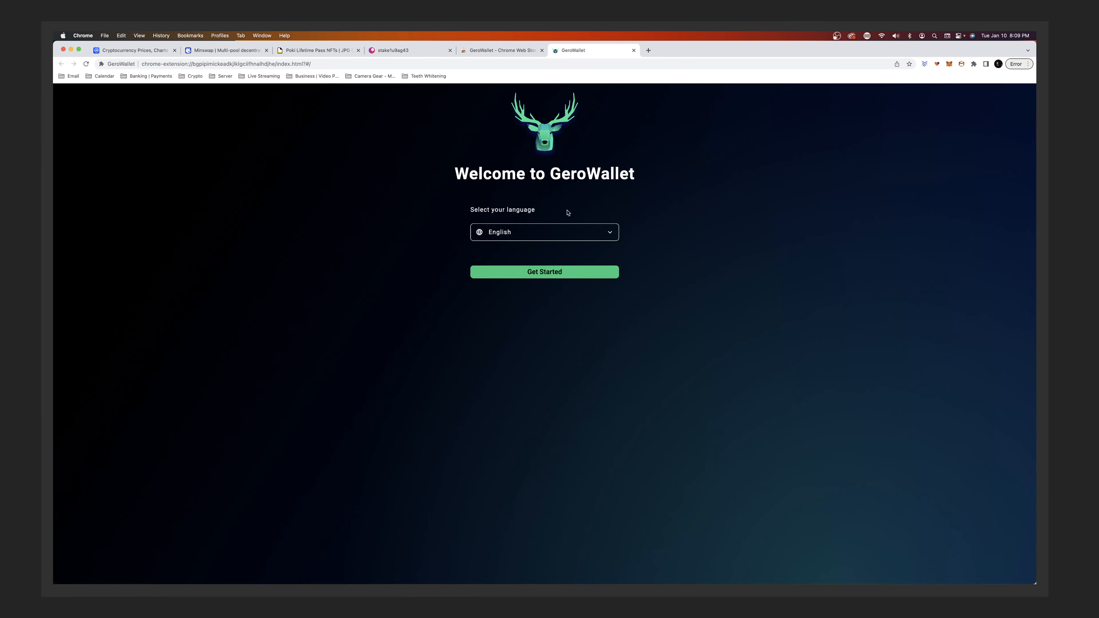
# Leave the language set to English and start the wallet setup with Get Started.
pyautogui.click(518, 237)
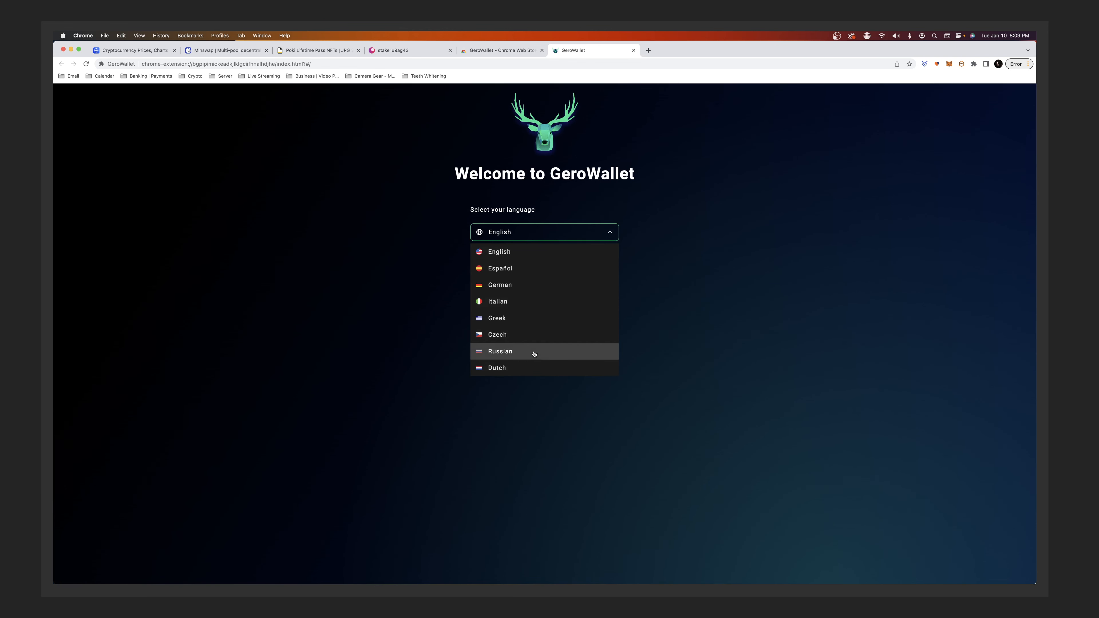
pyautogui.click(419, 263)
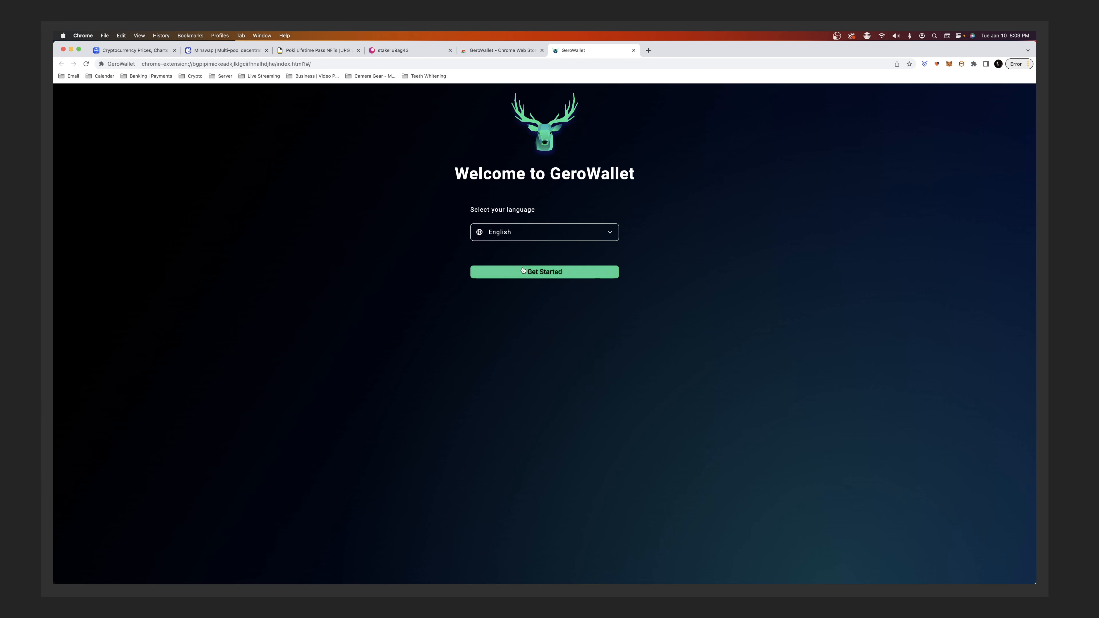
pyautogui.click(543, 275)
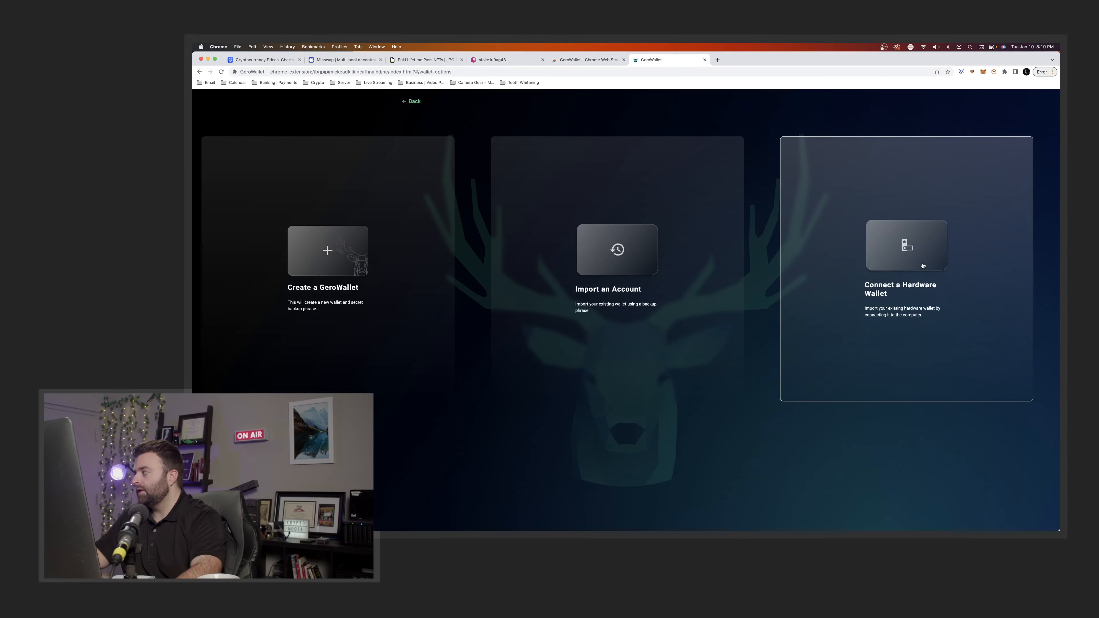
# Look at the hardware wallet options, go back, and choose Create a GeroWallet.
pyautogui.click(800, 353)
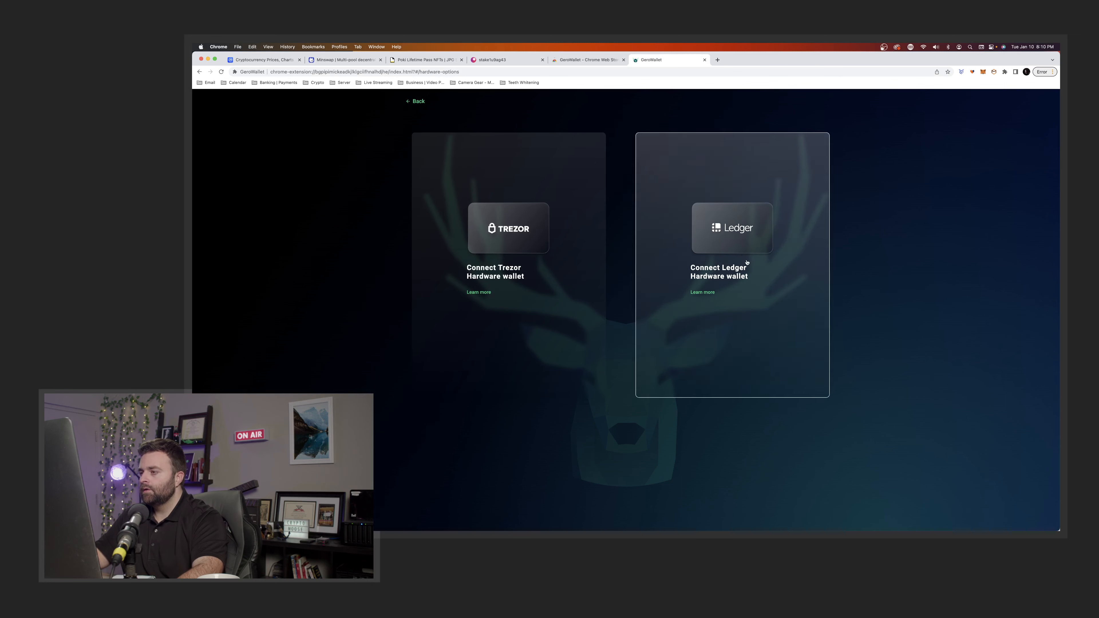
pyautogui.click(420, 102)
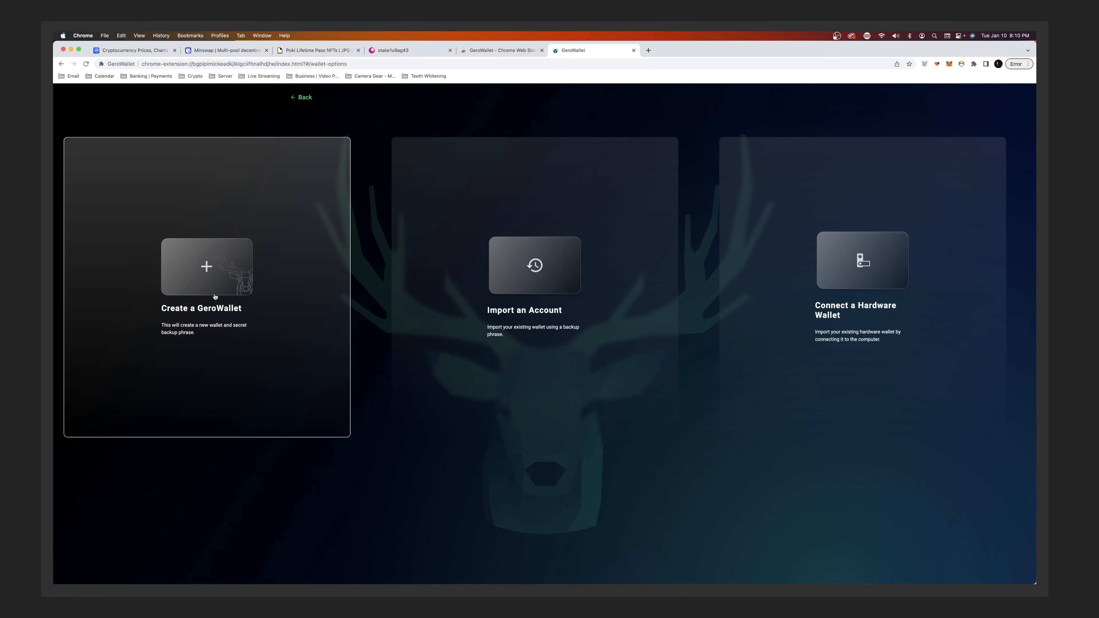
pyautogui.click(215, 297)
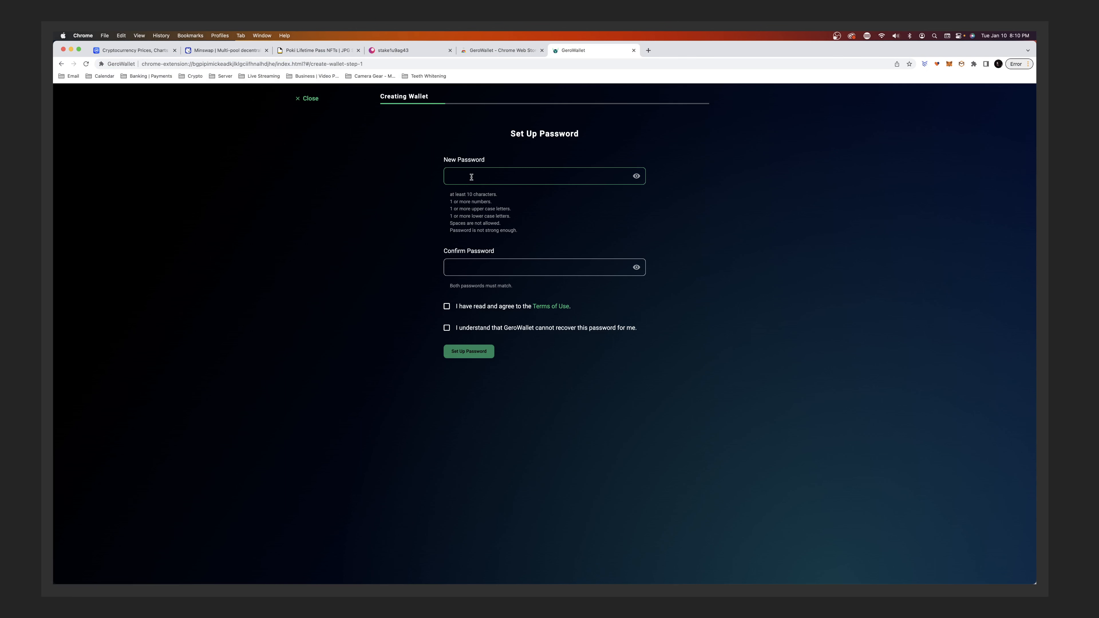
pyautogui.write('Password1!')
# Enter and confirm the wallet password, accept the Terms of Use and no-recovery notice, and submit.
pyautogui.click(492, 267)
pyautogui.write('P')
pyautogui.click(446, 306)
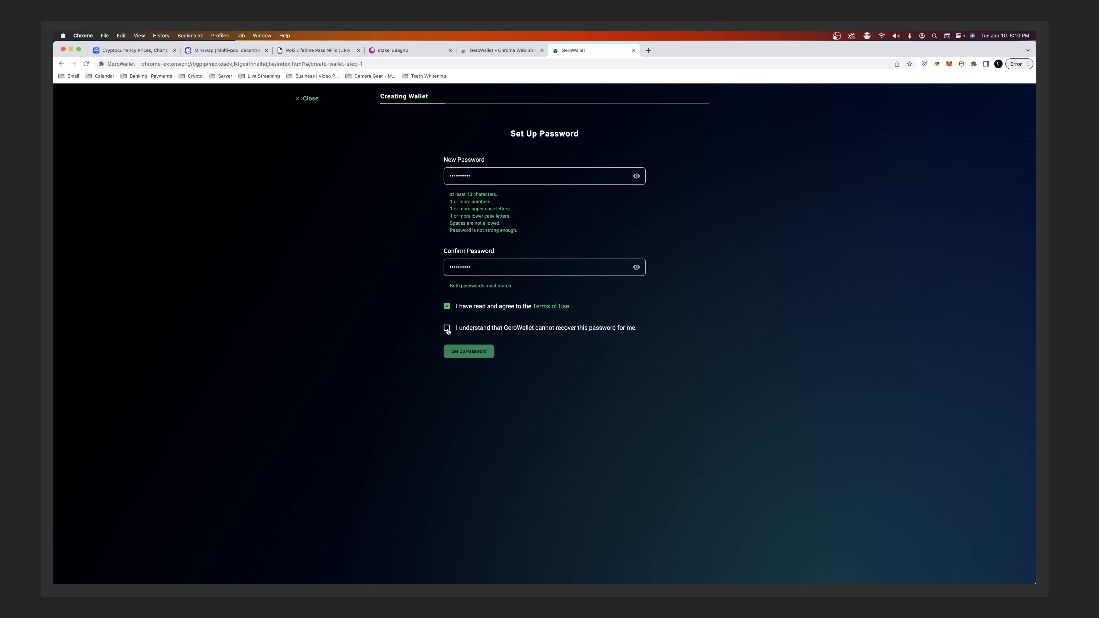
pyautogui.click(446, 328)
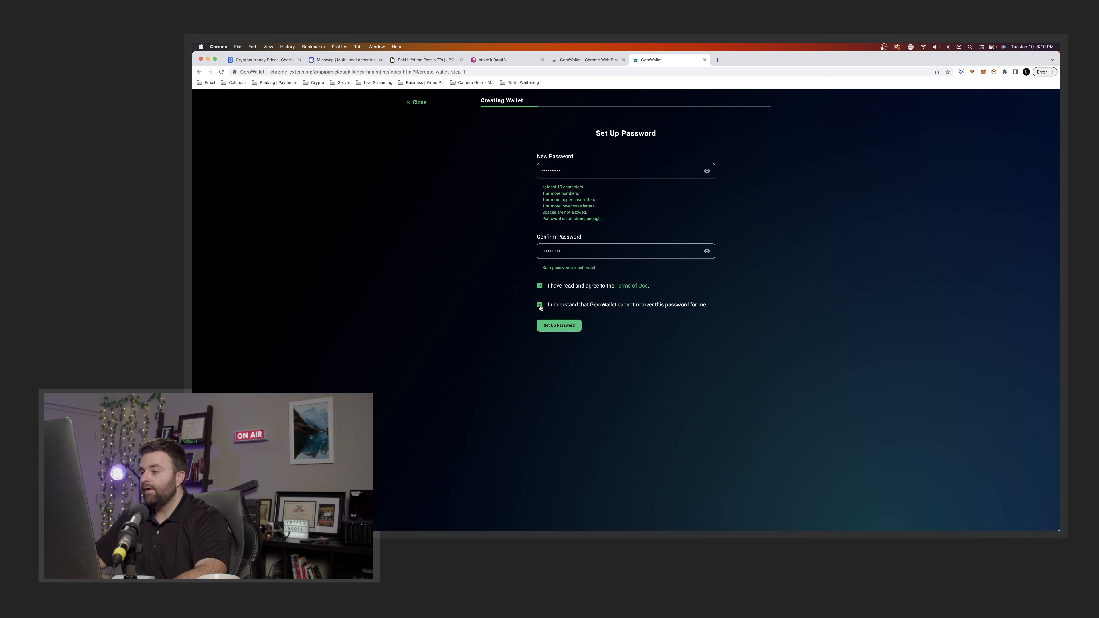
pyautogui.click(561, 327)
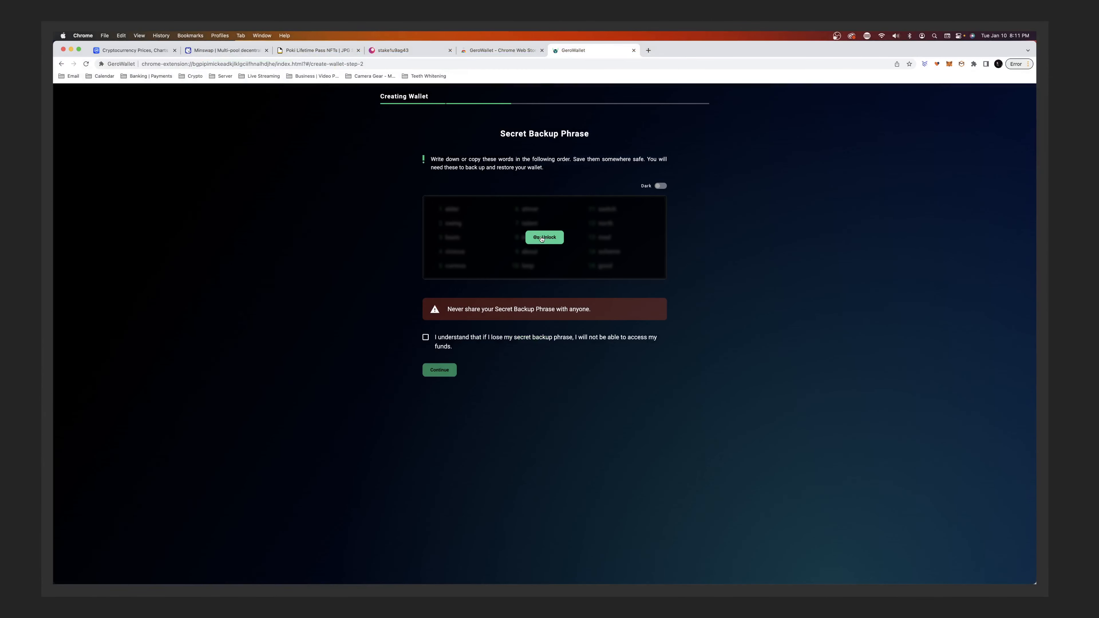
# Unlock the blurred 15-word backup phrase and zoom the page to 150% to read it.
pyautogui.click(541, 239)
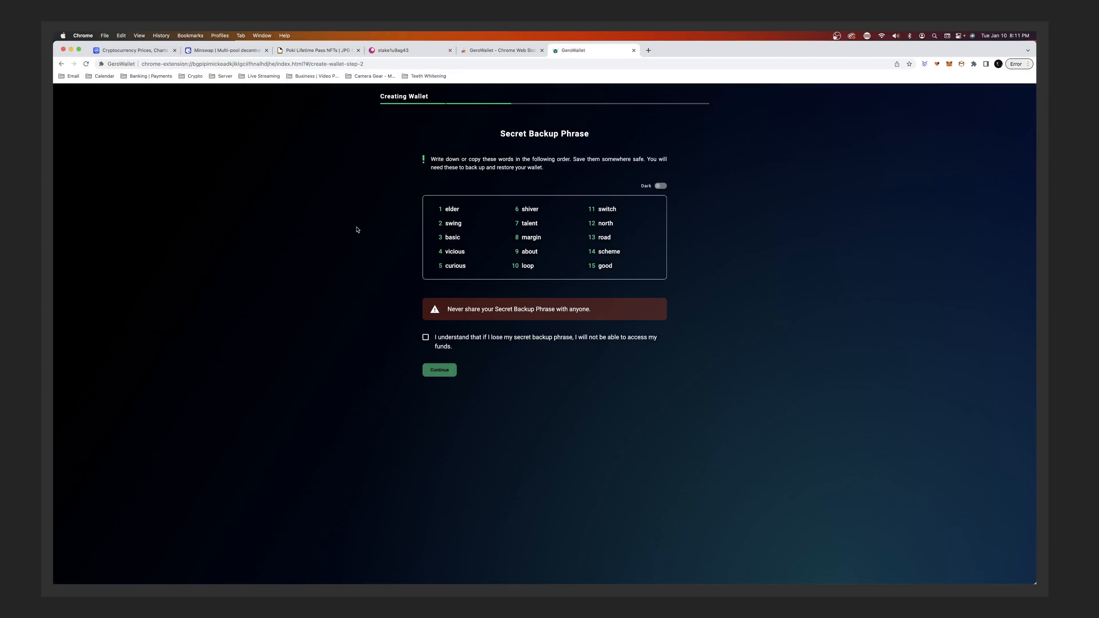
pyautogui.press('super+equal')
pyautogui.press('super+equal')
pyautogui.press('super+equal')
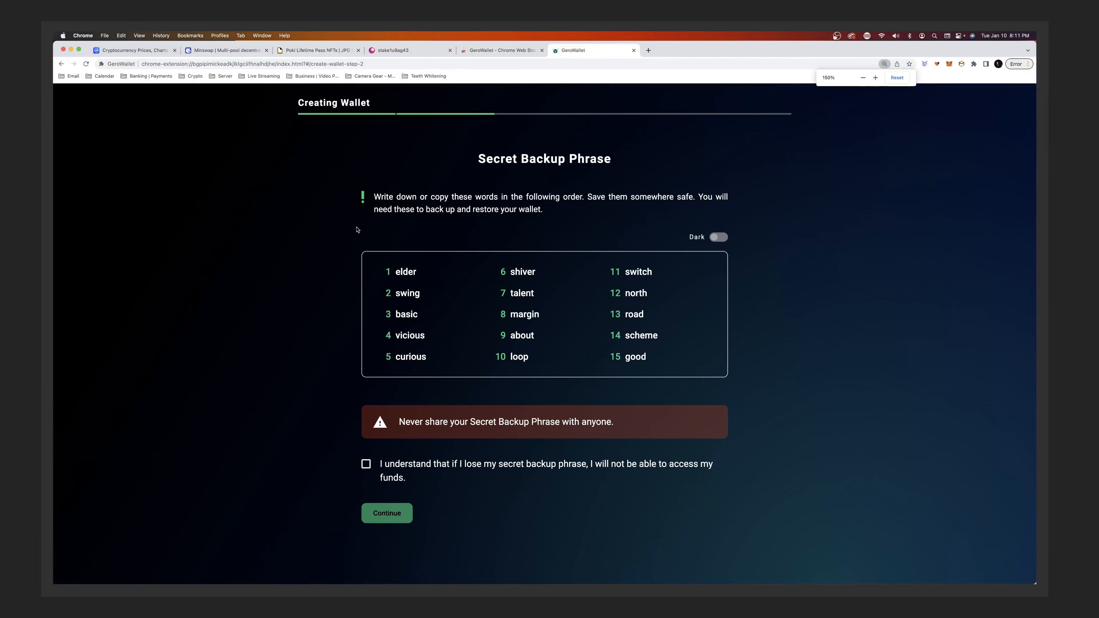